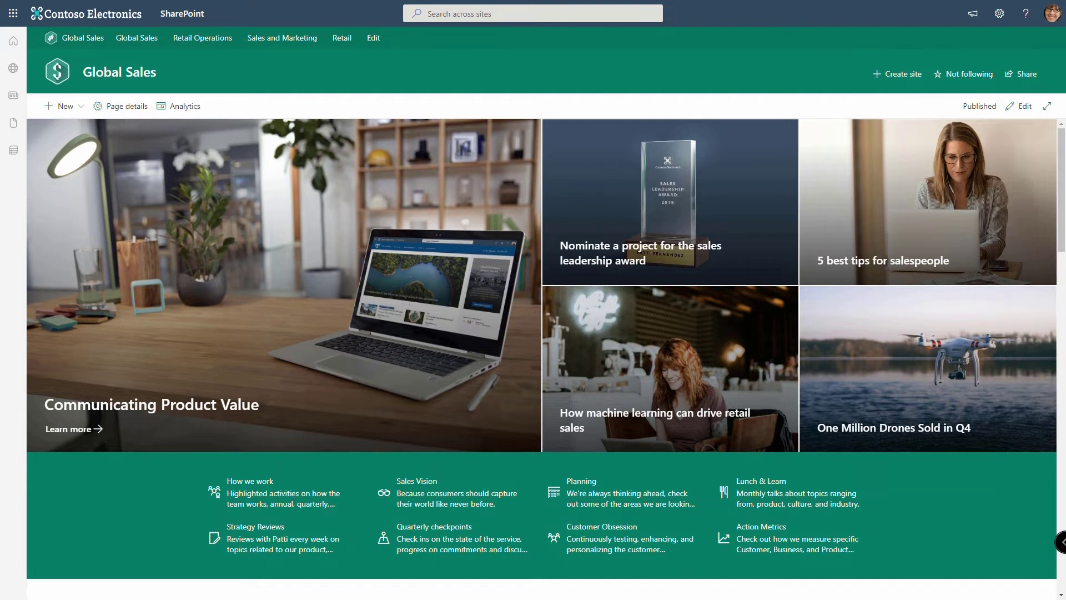
pyautogui.scroll(-2, 833, 451)
pyautogui.scroll(-2, 584, 458)
pyautogui.scroll(-3, 682, 455)
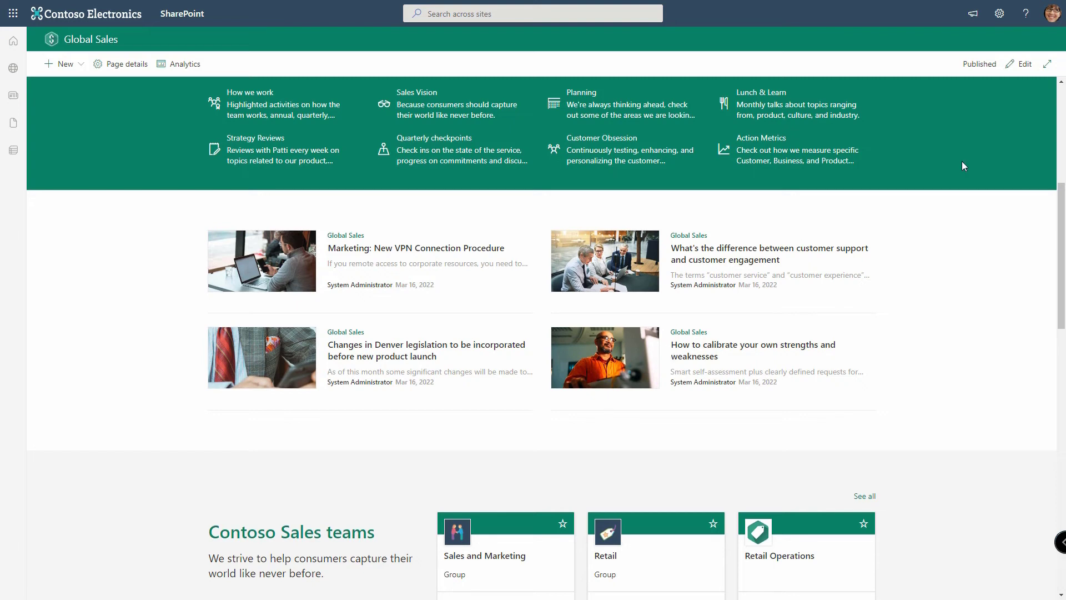
# Put the Global Sales page in edit mode and open the existing News web part's settings.
pyautogui.click(1022, 64)
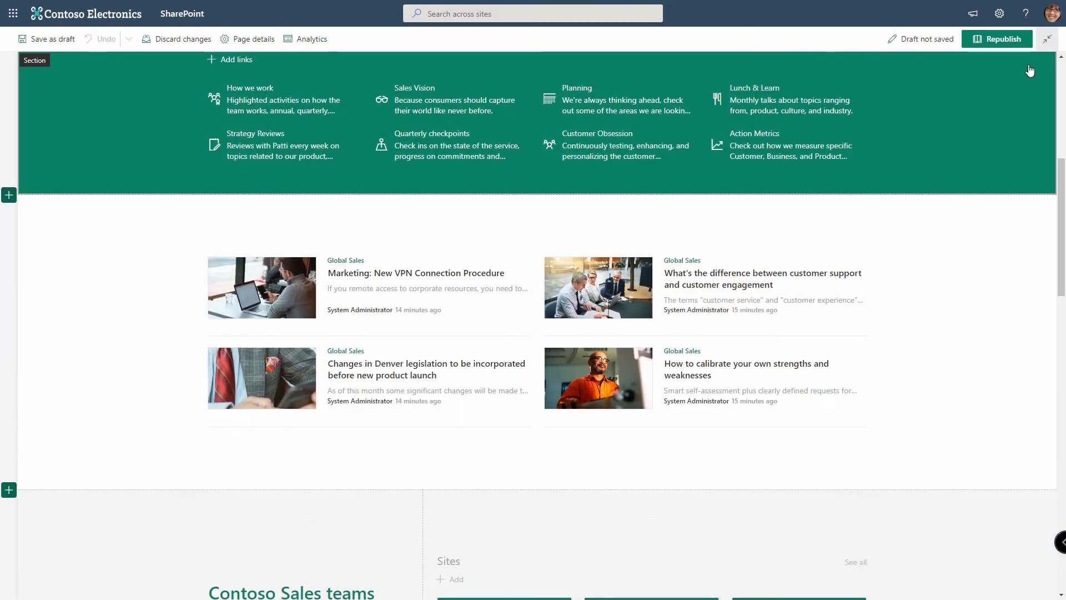
pyautogui.click(399, 247)
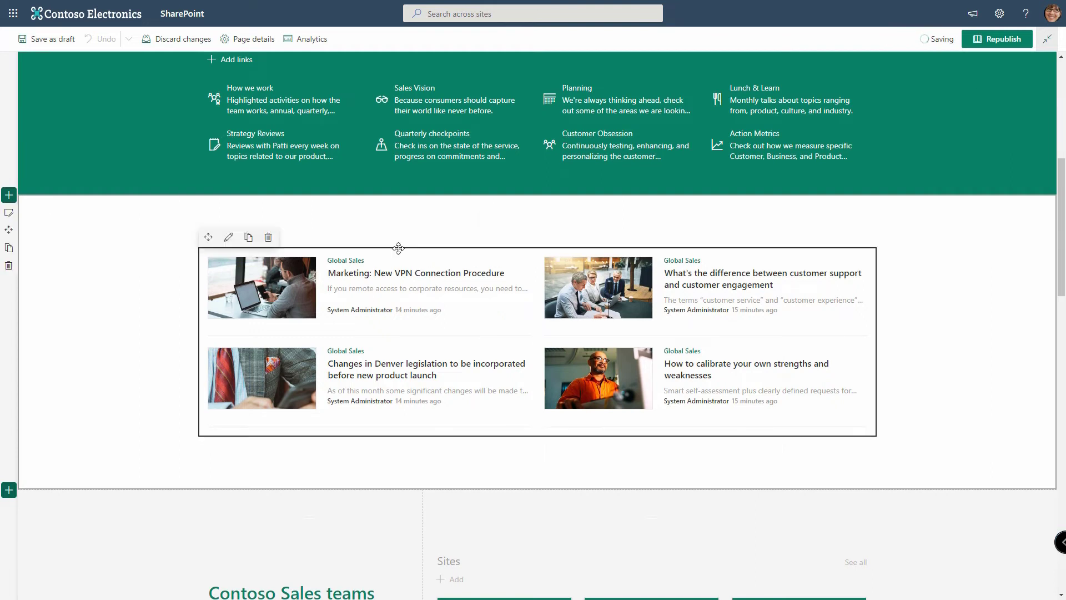
pyautogui.click(228, 236)
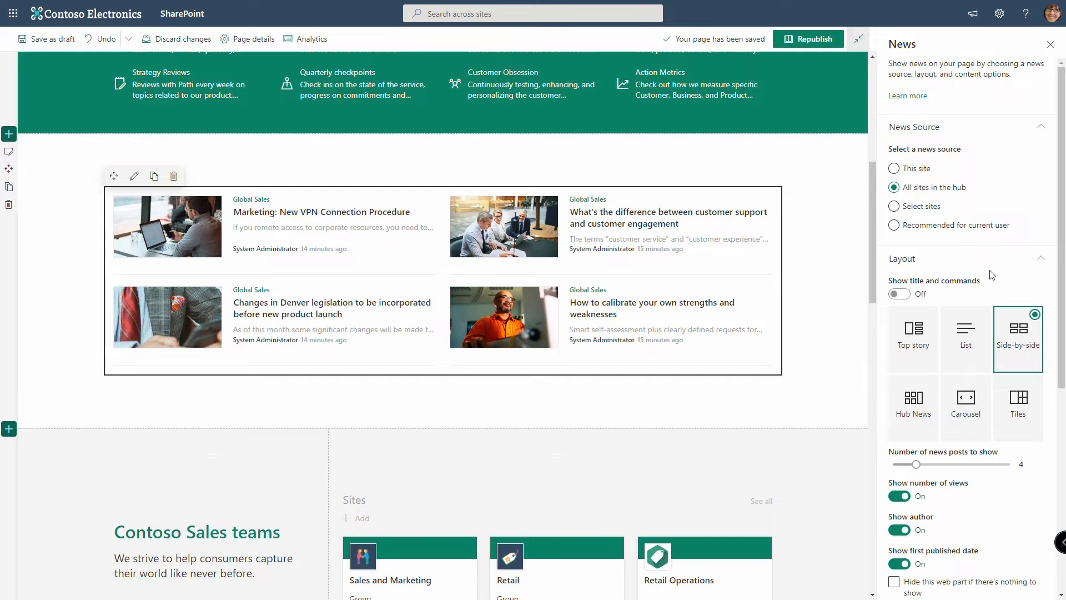
# After trying the other source options, set the news source to Sales and Marketing and Retail sites.
pyautogui.click(899, 170)
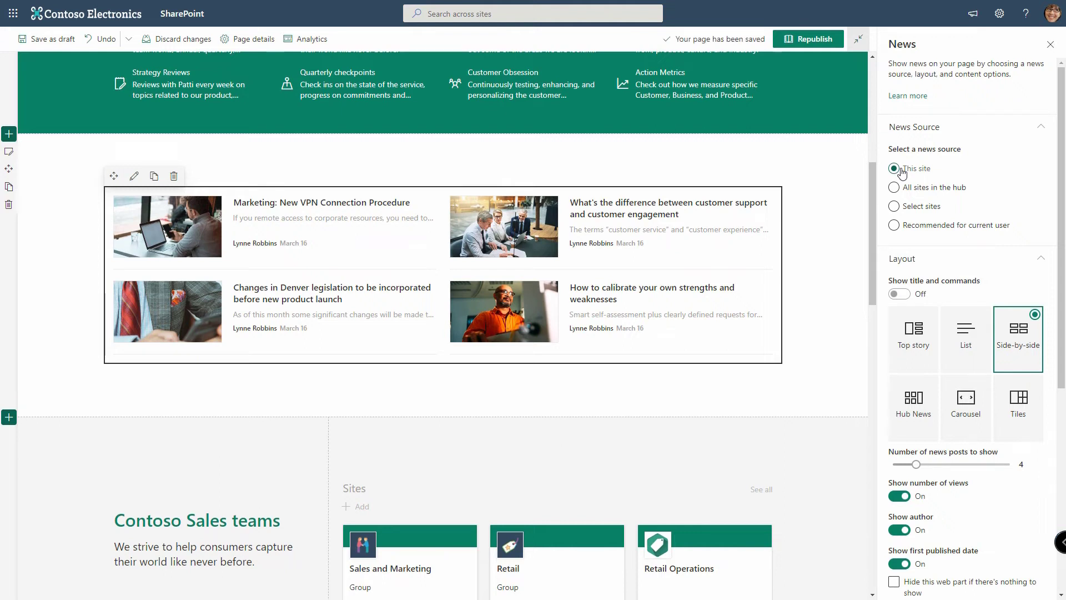
pyautogui.click(894, 188)
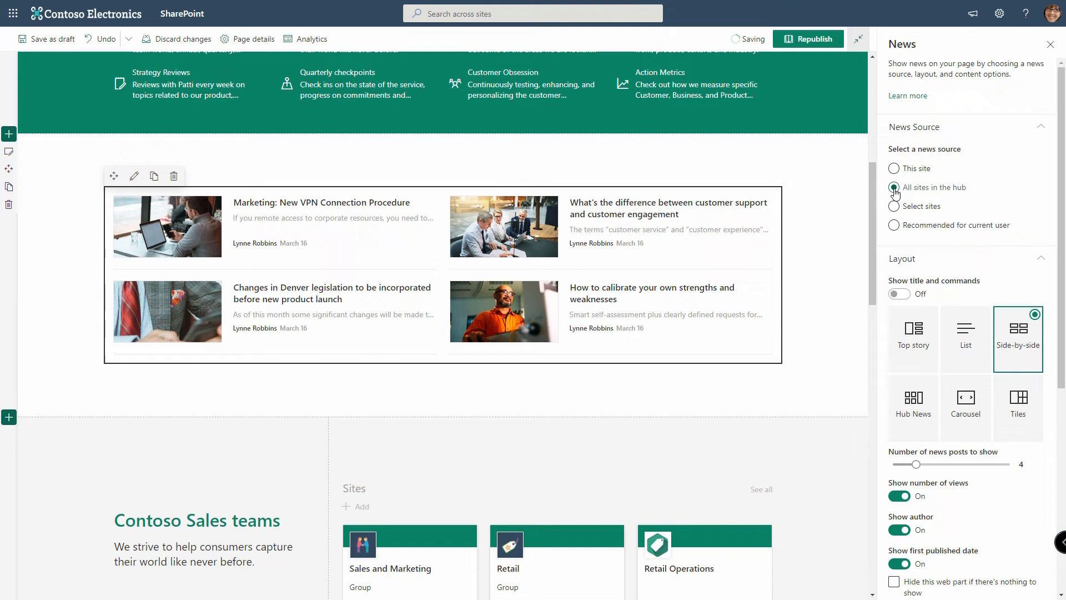
pyautogui.click(895, 207)
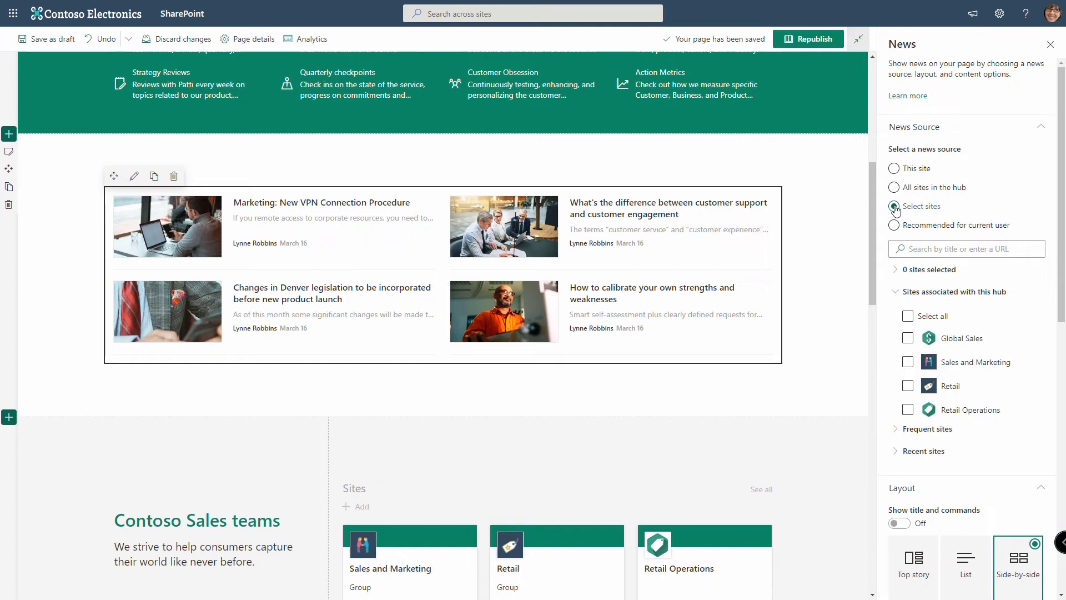
pyautogui.click(908, 362)
pyautogui.click(908, 385)
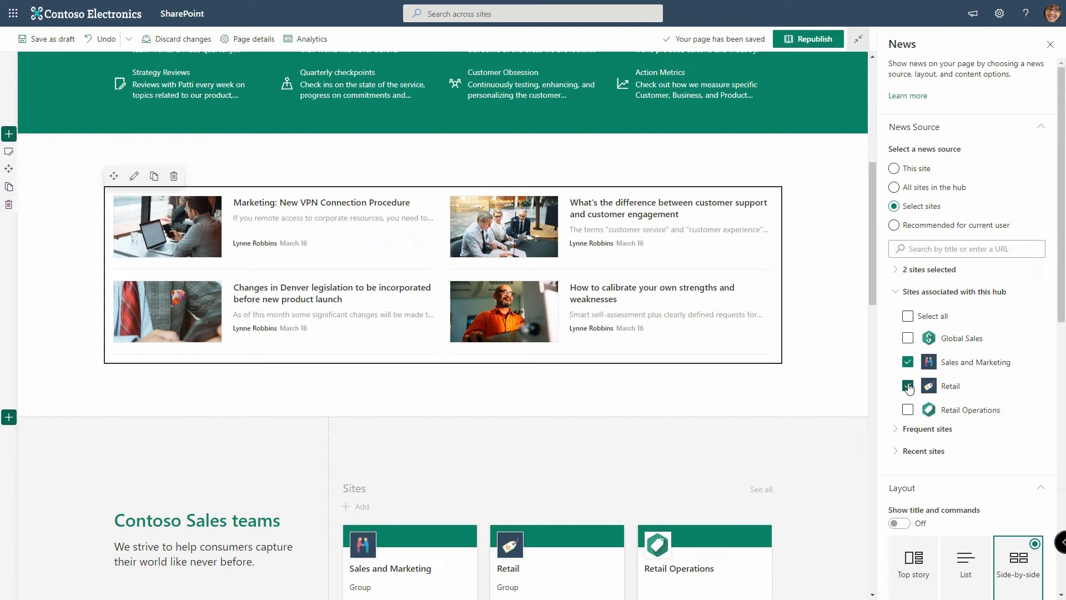
pyautogui.scroll(-2, 909, 386)
pyautogui.scroll(-2, 909, 386)
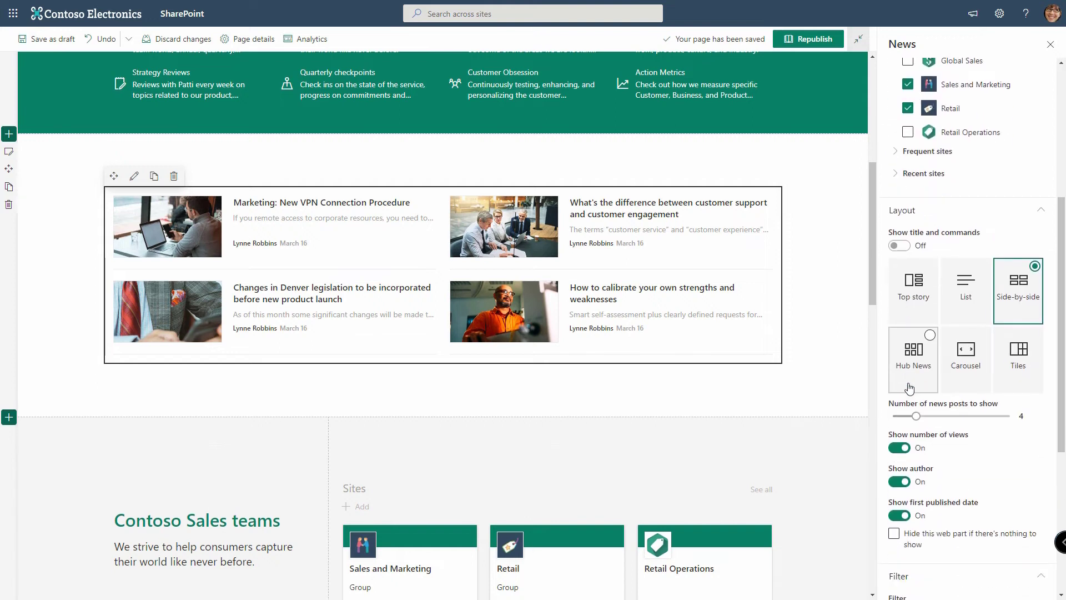
pyautogui.scroll(-2, 910, 389)
pyautogui.scroll(-1, 910, 390)
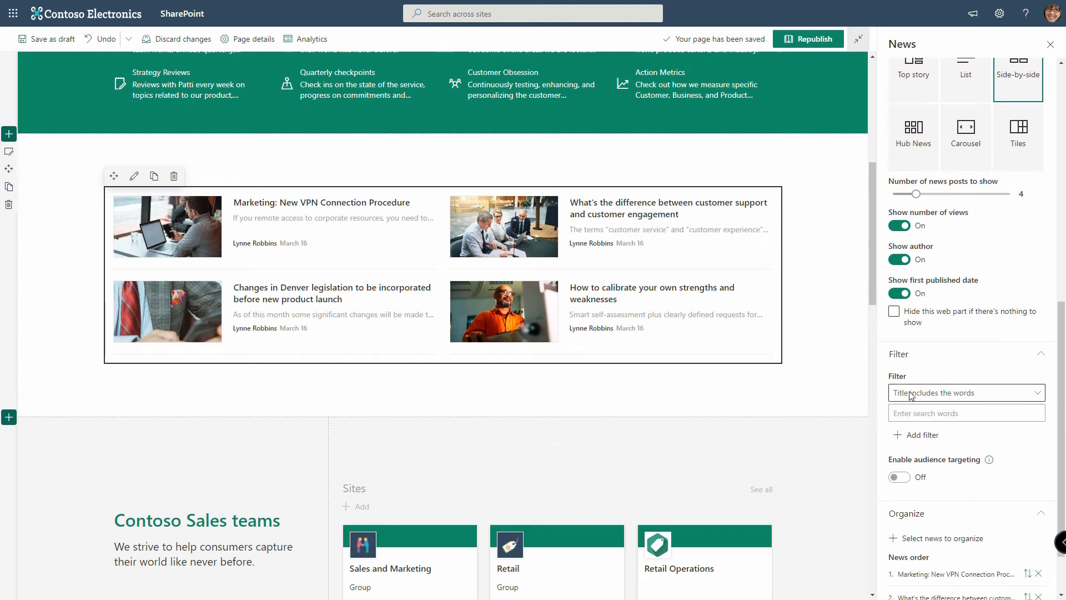
pyautogui.click(910, 395)
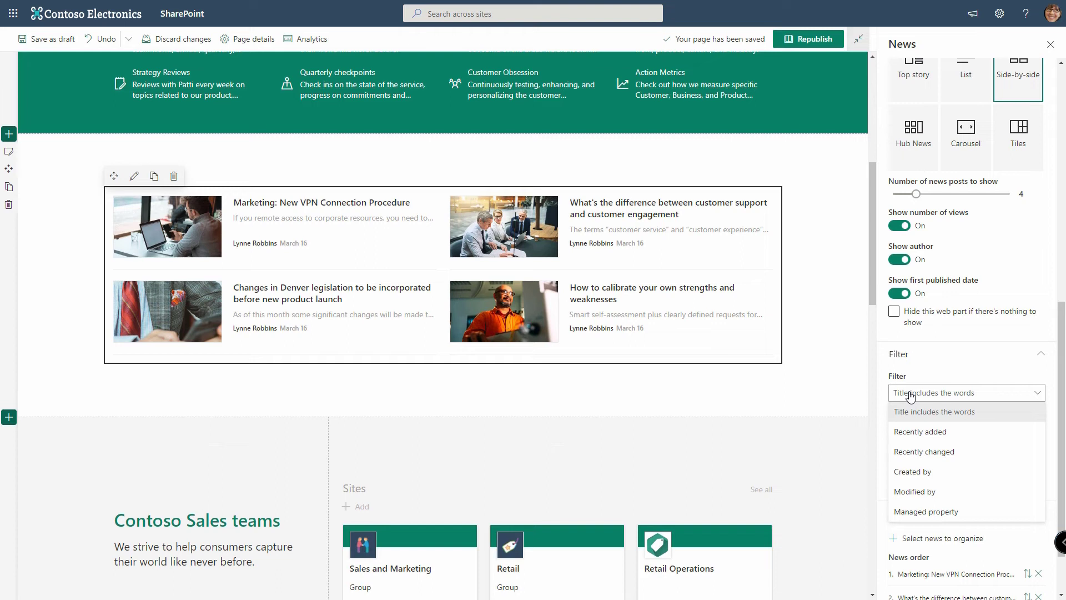
pyautogui.click(972, 358)
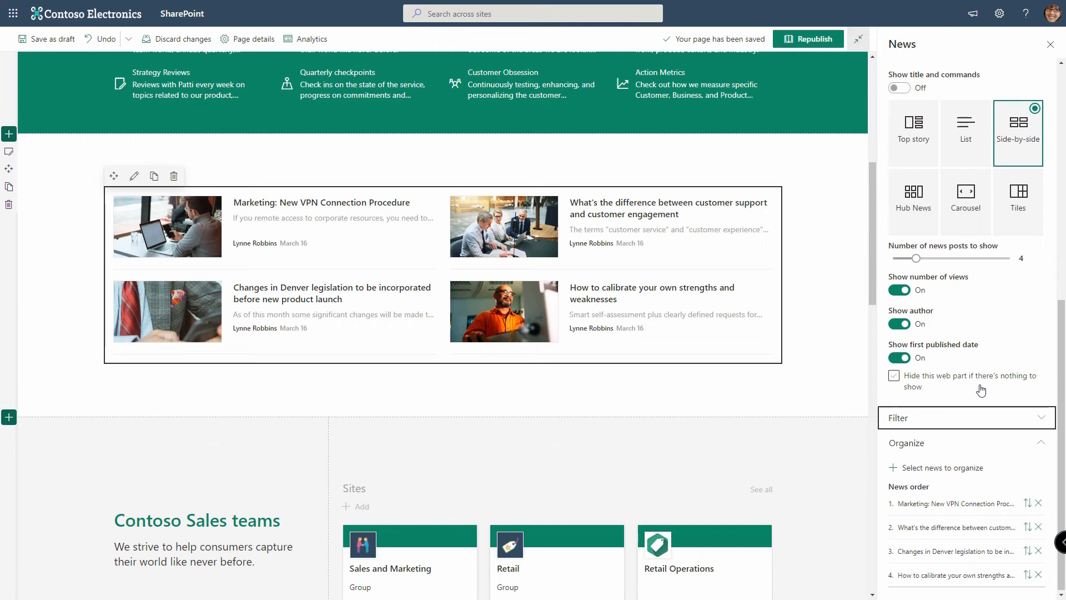
pyautogui.scroll(5, 981, 390)
pyautogui.scroll(1, 981, 390)
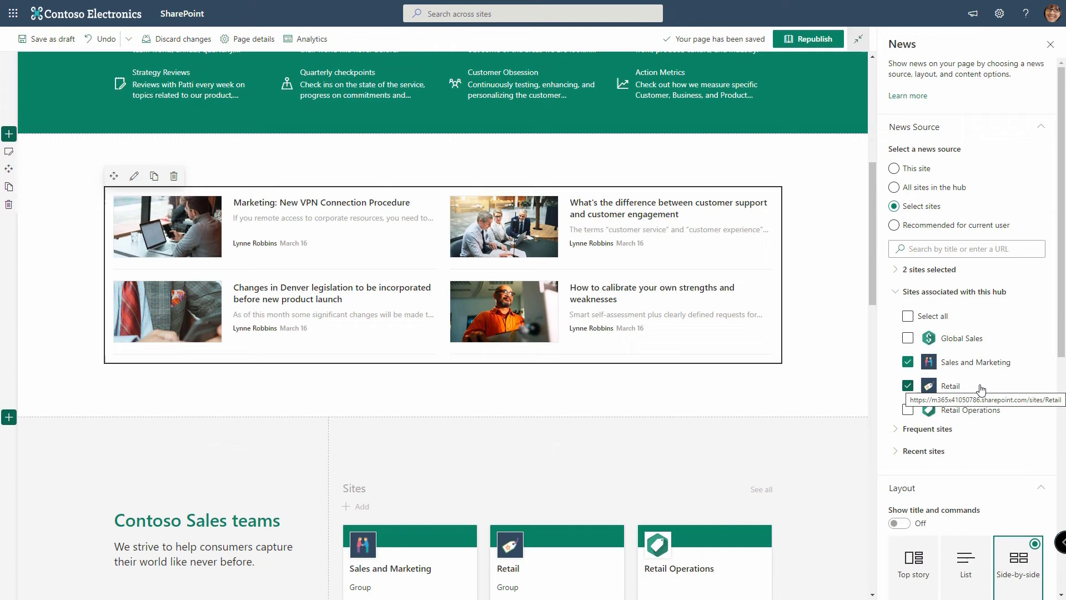
# Select Global Sales and deselect Sales and Marketing and Retail as news sources.
pyautogui.click(908, 338)
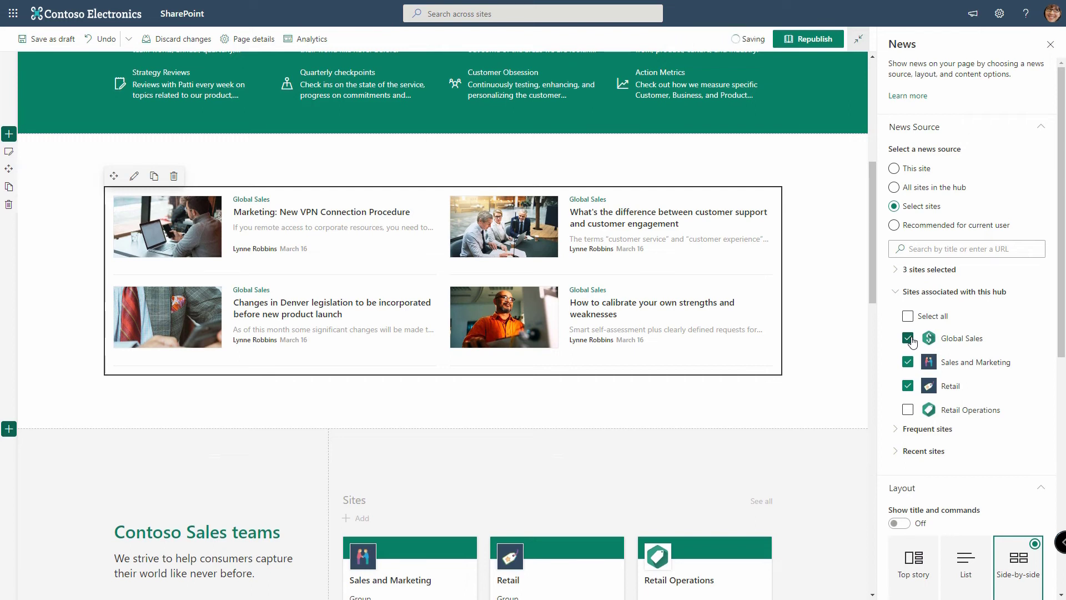
pyautogui.click(909, 364)
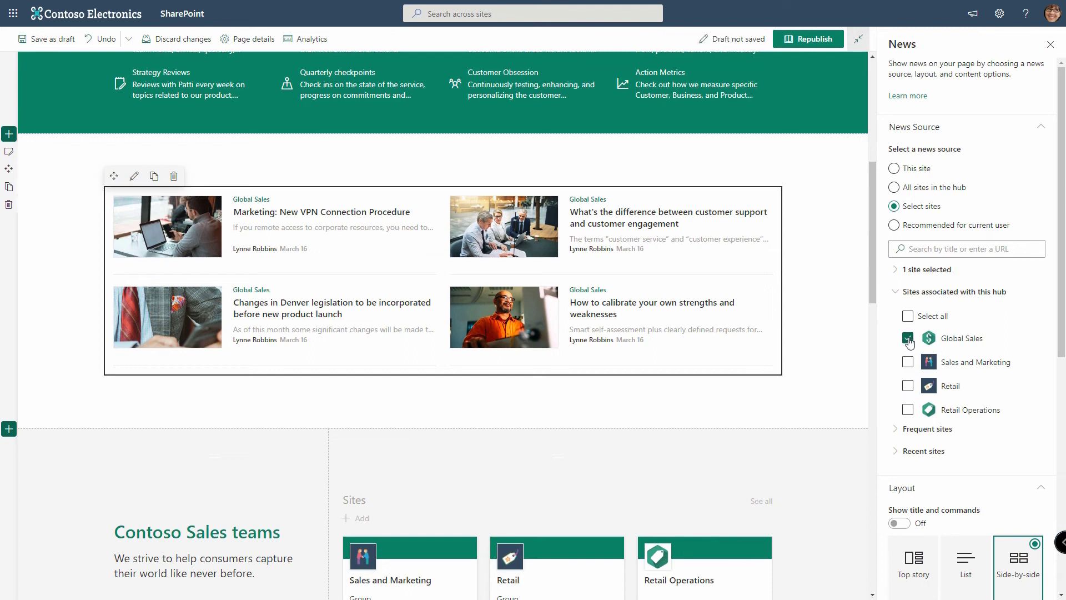
# Insert a new News web part below the existing news section.
pyautogui.click(837, 442)
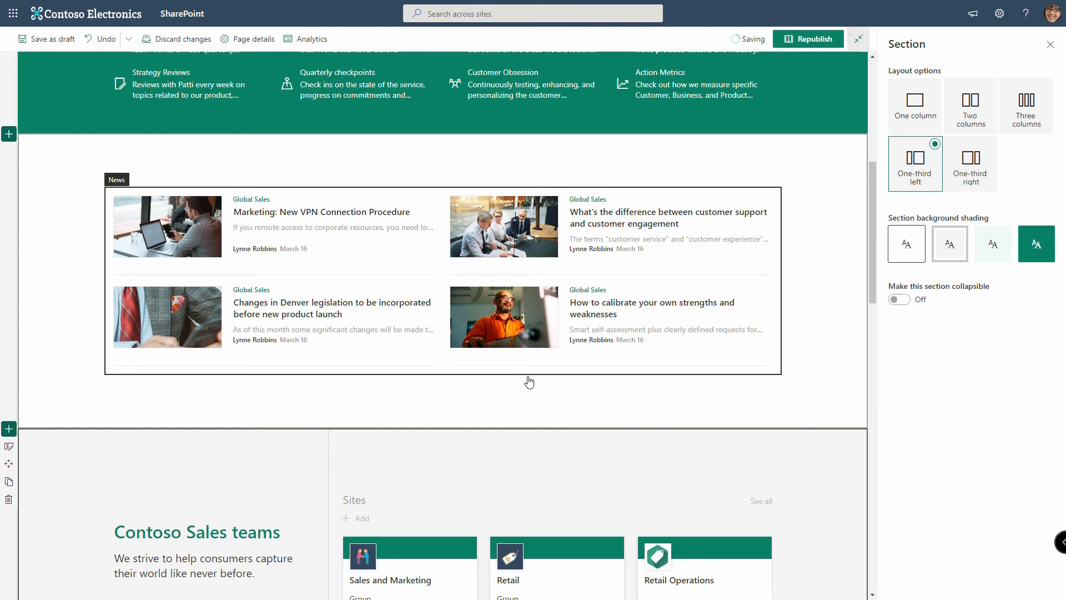
pyautogui.click(442, 384)
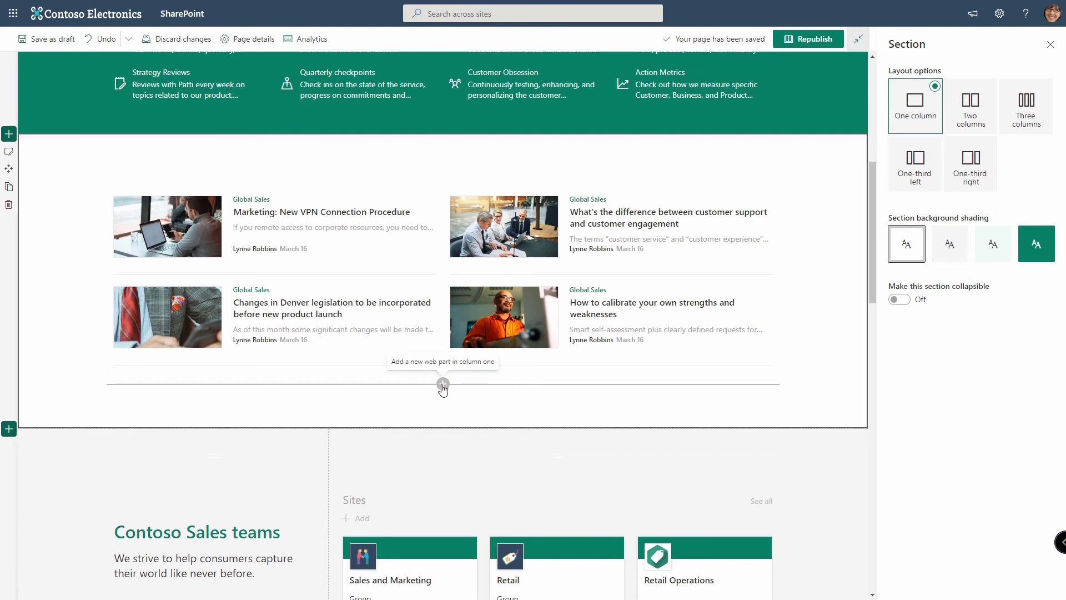
pyautogui.write('news')
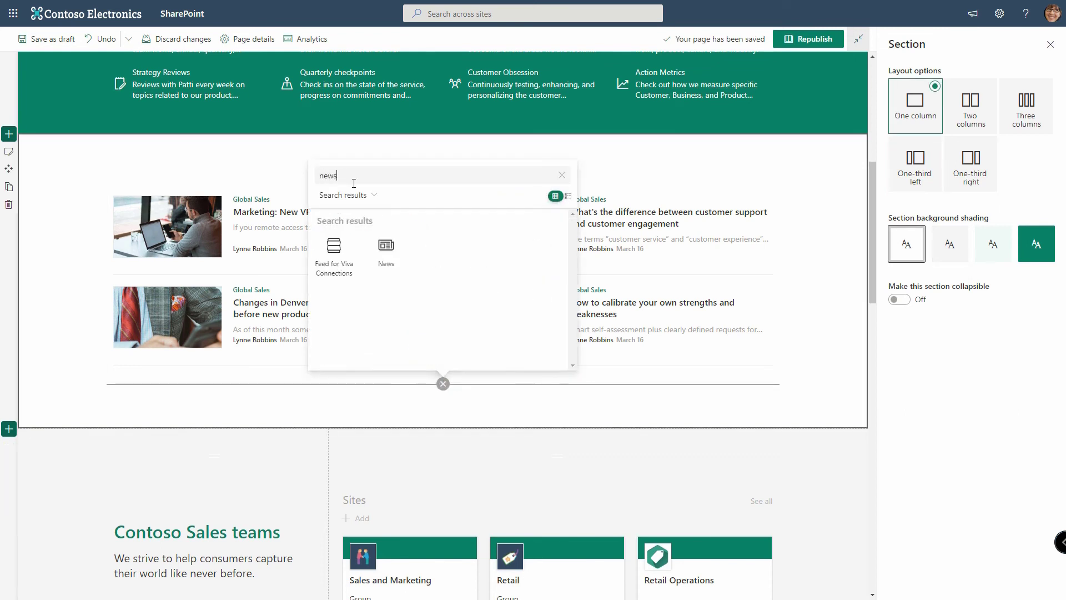
pyautogui.click(380, 254)
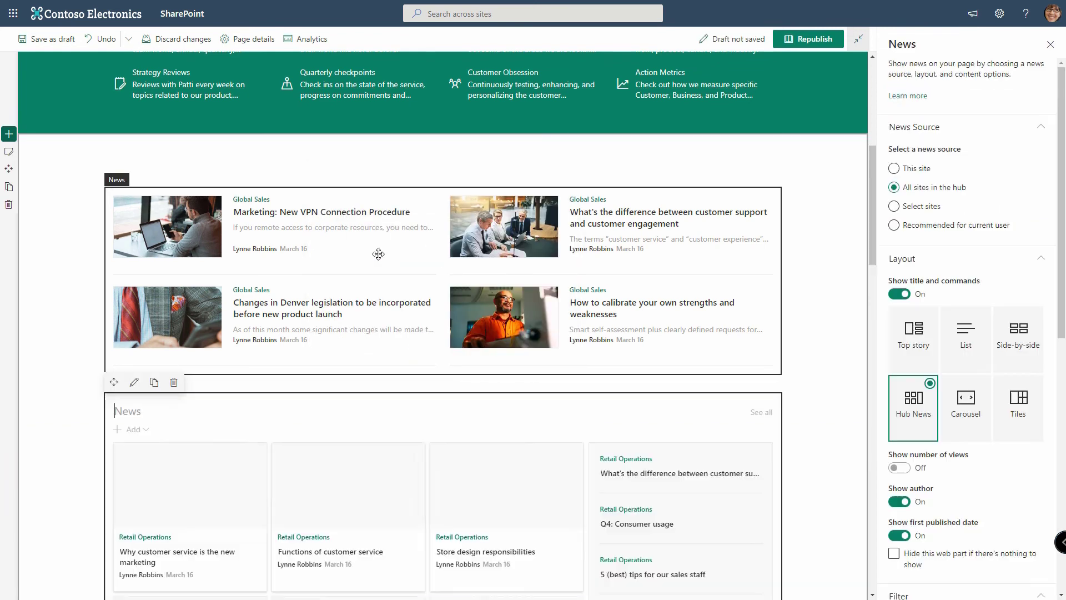
# Title the new part 'Sales and Marketing' and limit its source to the Sales and Marketing site.
pyautogui.click(128, 408)
pyautogui.write('Sales')
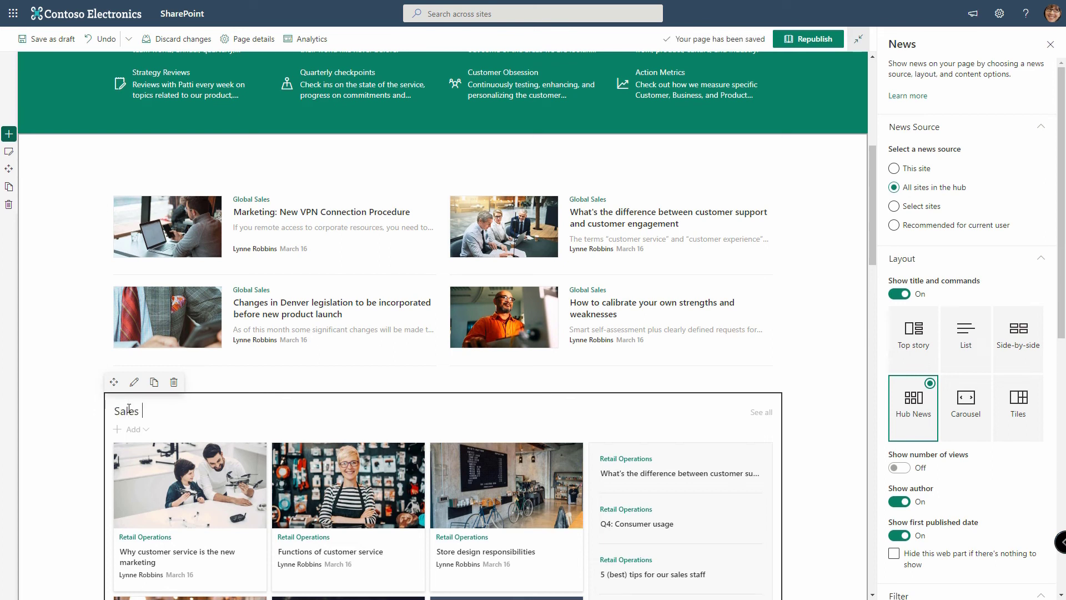
pyautogui.write(' and Marketing')
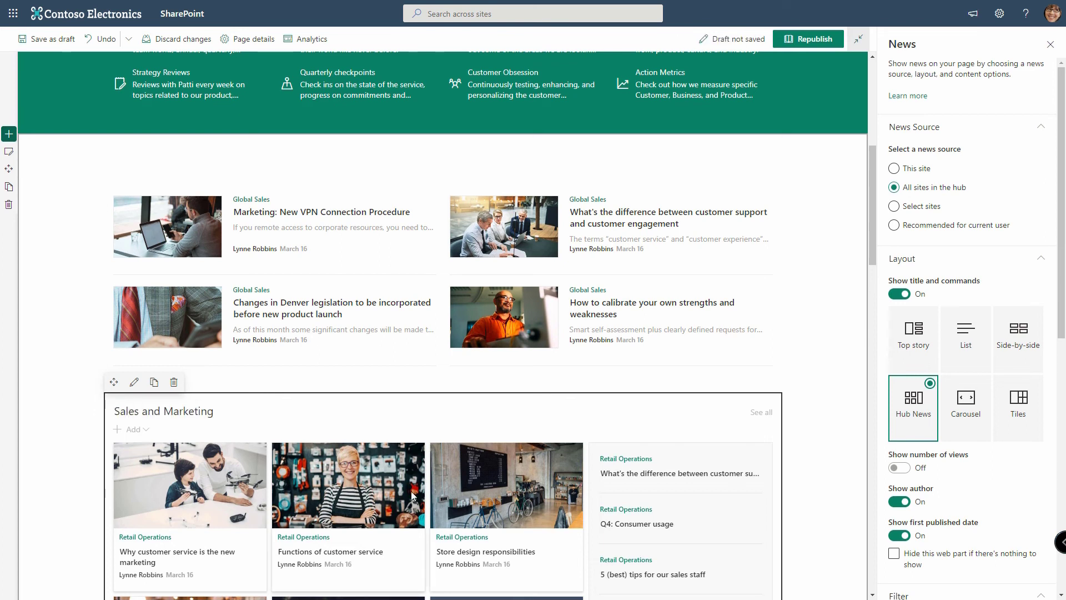
pyautogui.click(916, 206)
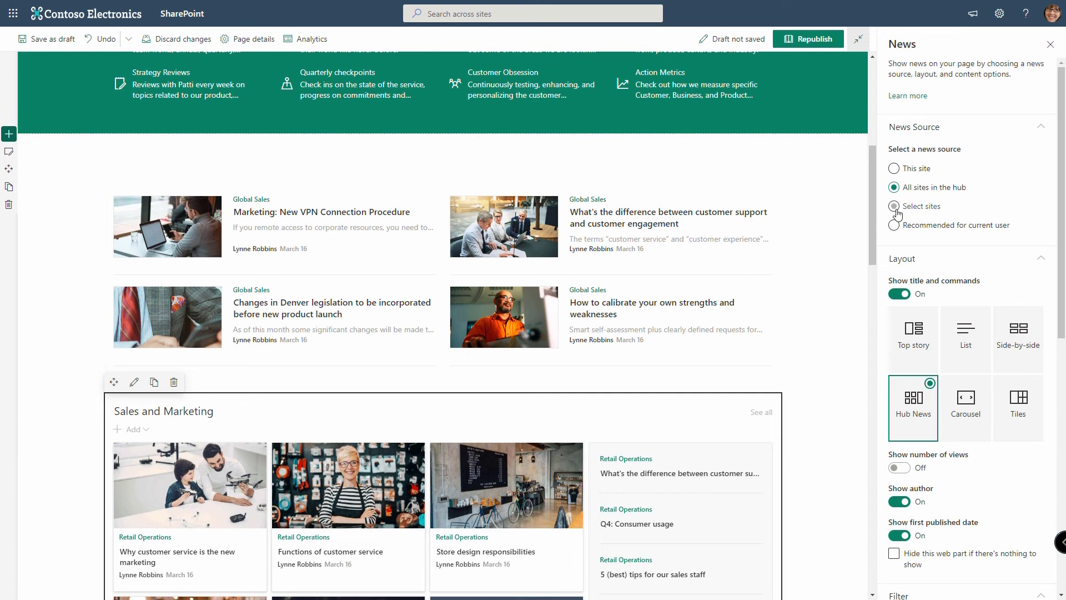
pyautogui.click(908, 386)
pyautogui.scroll(-3, 275, 408)
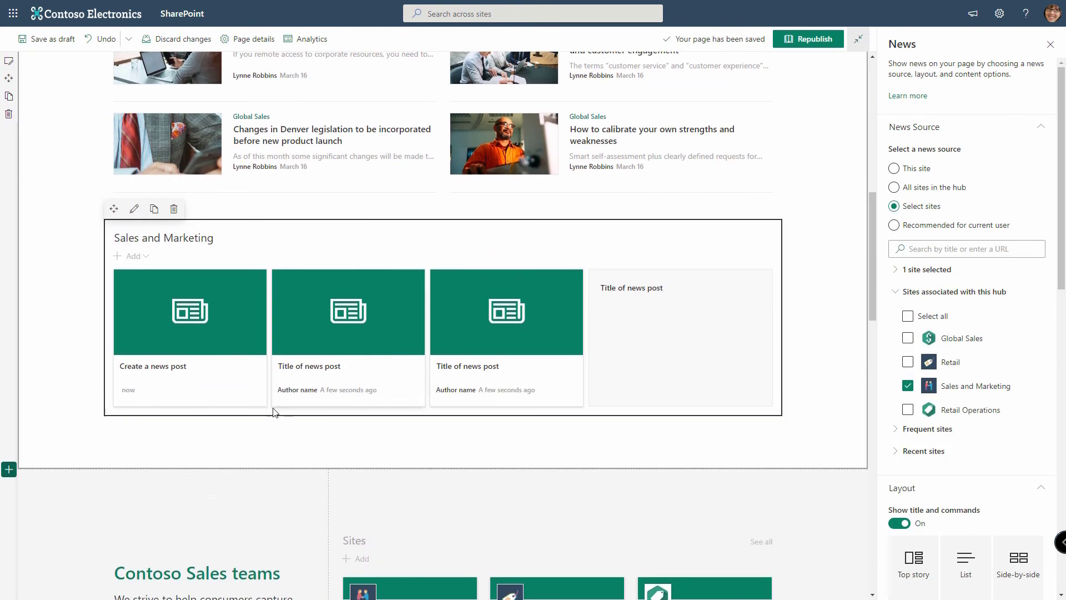
pyautogui.click(326, 329)
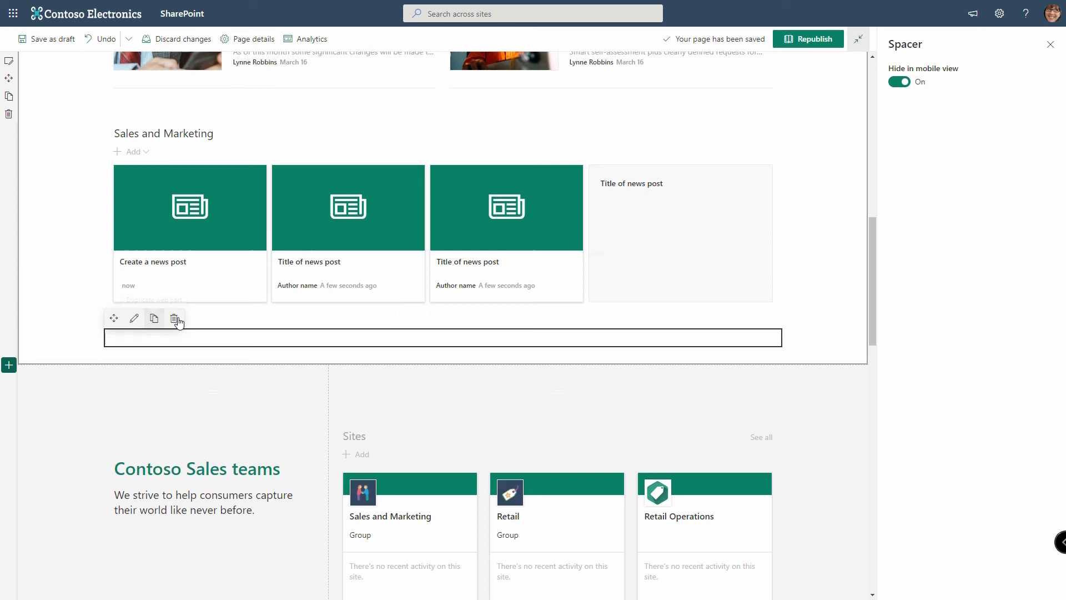
# Insert another News web part below Sales and Marketing, sourcing news from the Retail site.
pyautogui.click(444, 320)
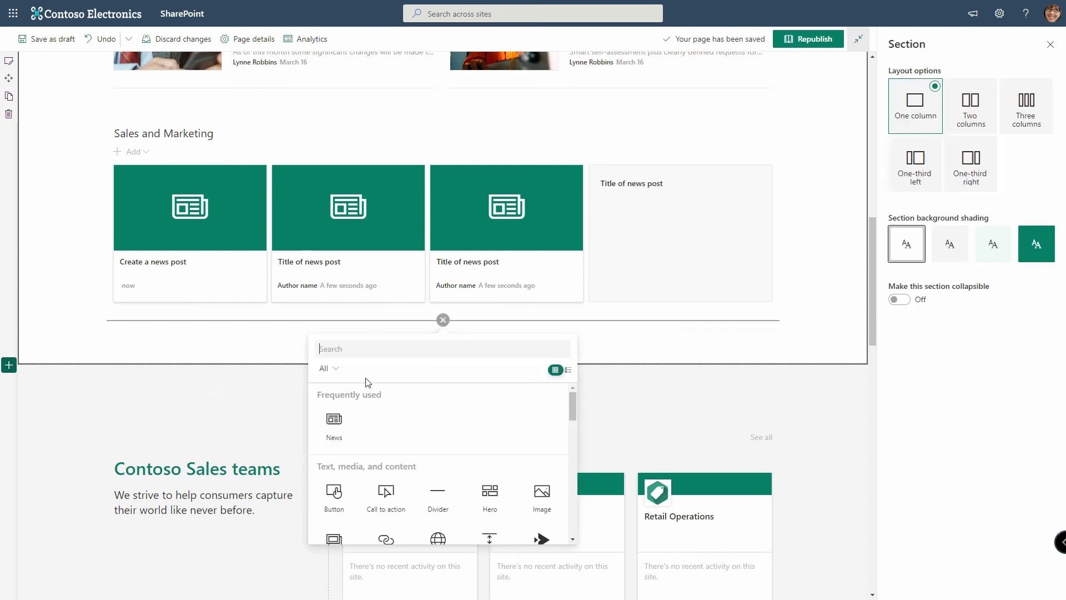
pyautogui.write('news')
pyautogui.click(386, 420)
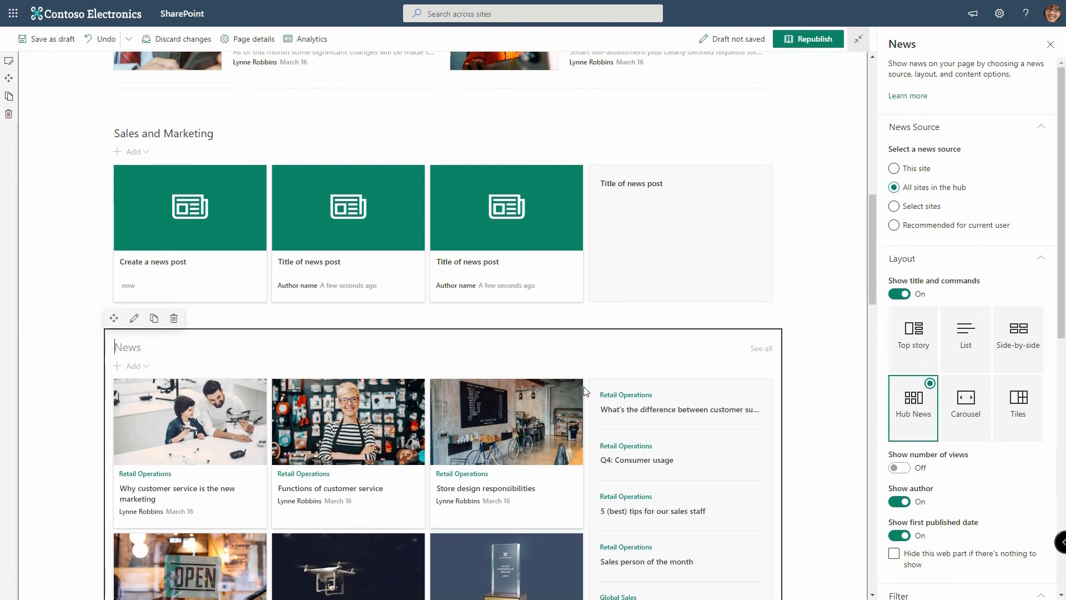
pyautogui.click(895, 207)
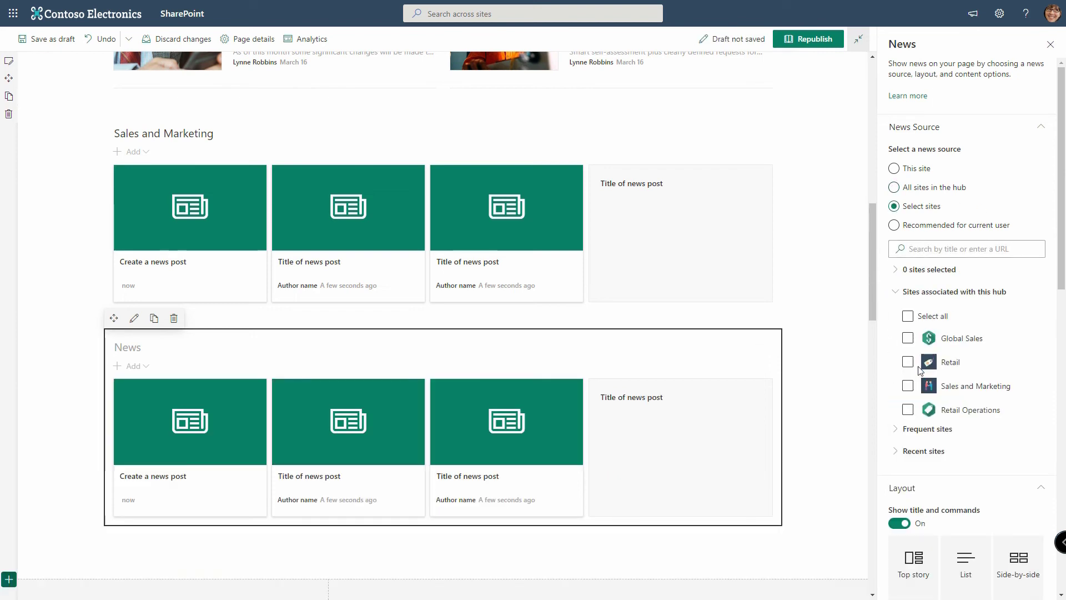
pyautogui.click(908, 362)
pyautogui.scroll(-4, 958, 417)
pyautogui.click(858, 556)
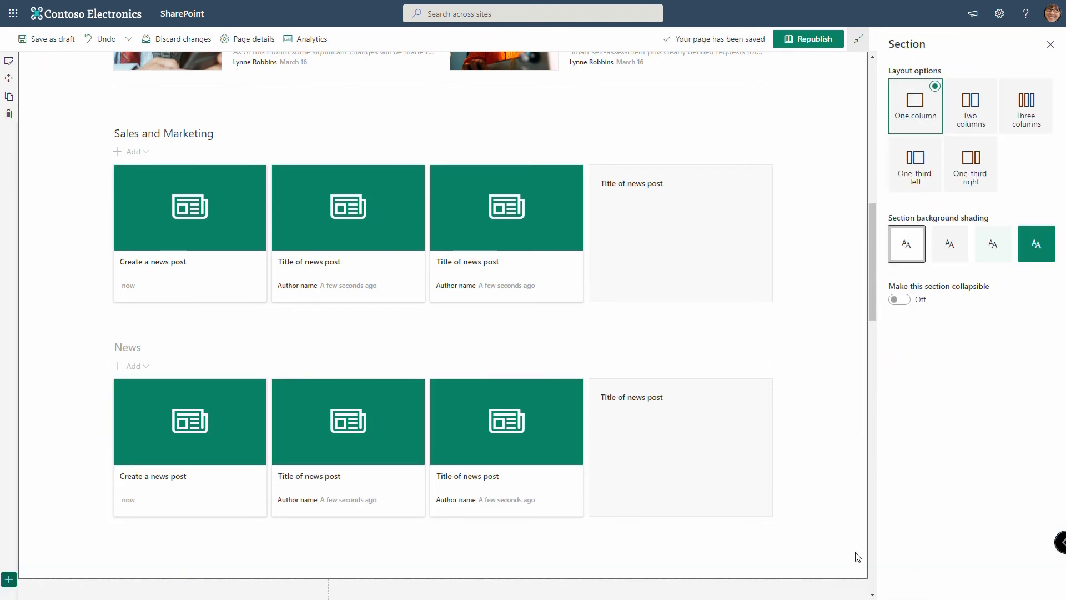
pyautogui.scroll(5, 850, 84)
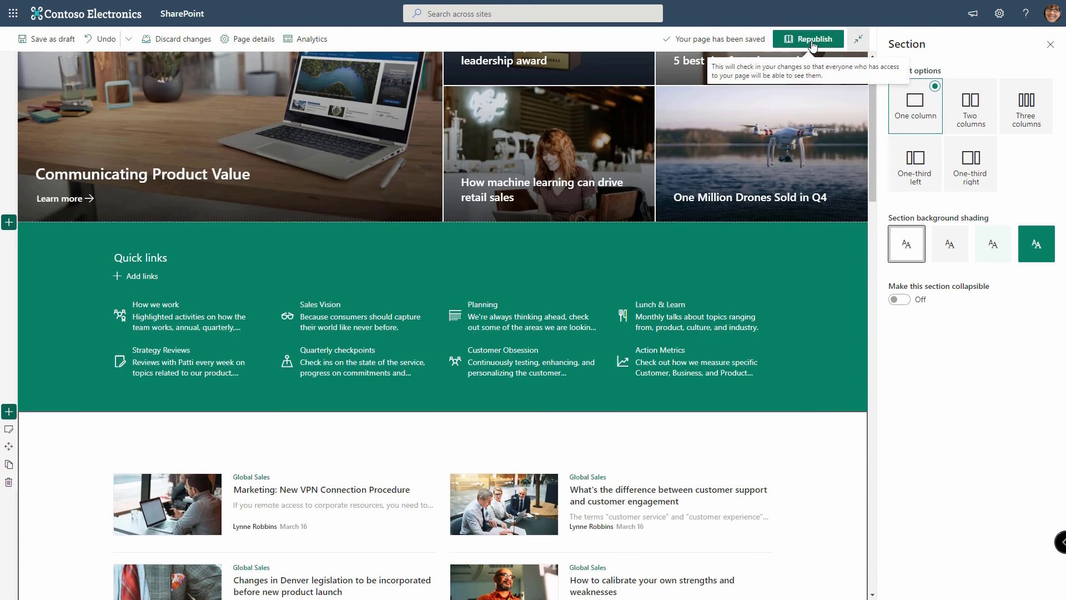
# Republish the Global Sales page and confirm in the Republish panel.
pyautogui.click(812, 42)
pyautogui.click(749, 271)
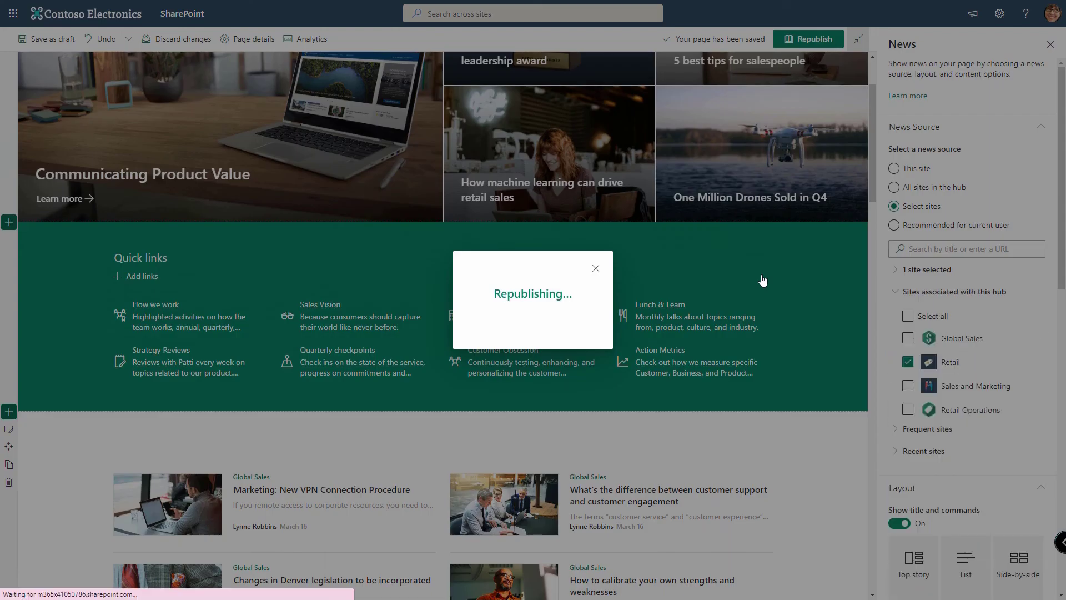
pyautogui.scroll(-4, 762, 280)
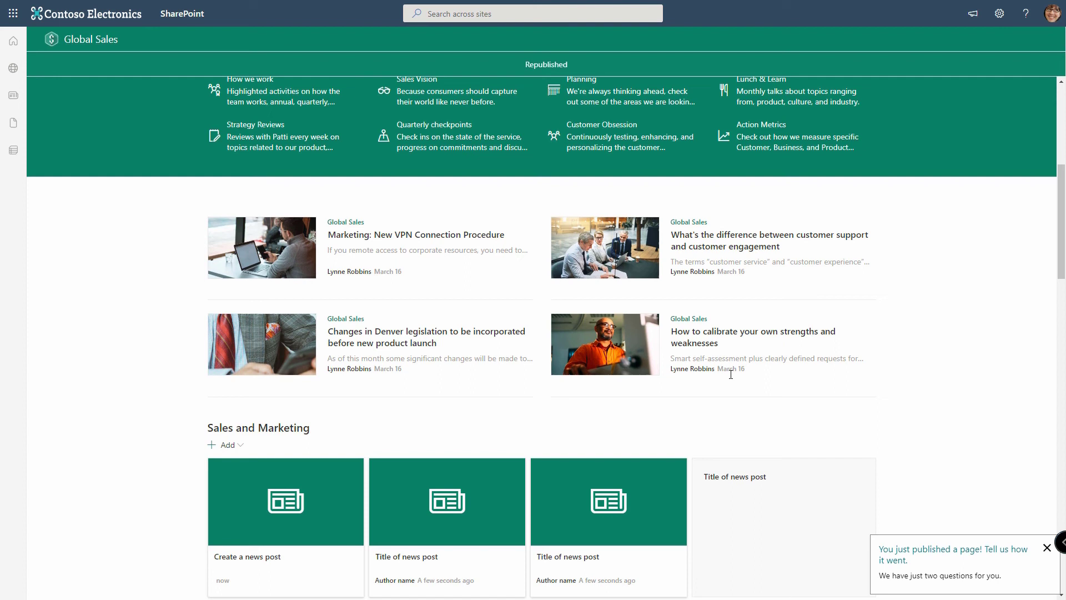